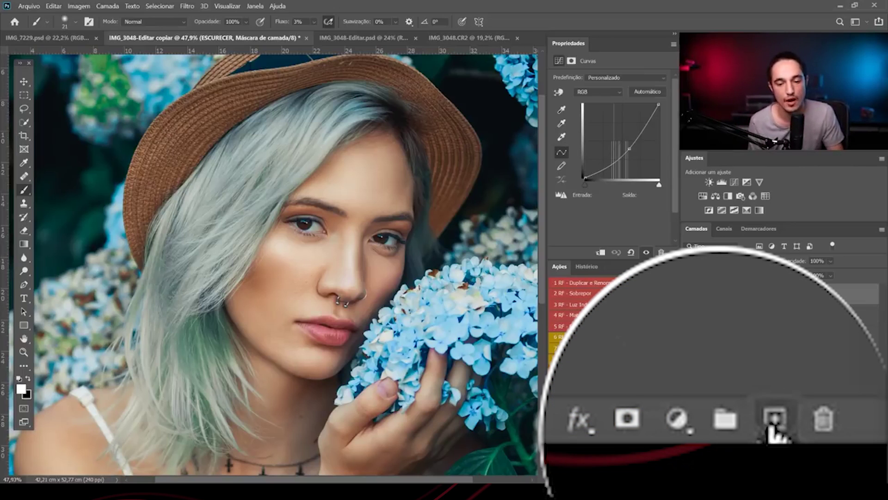
Step: Create a new empty layer named SOBREPOR on top and set its blend mode to Sobrepor (Overlay)
{"action": "left_click", "coordinate": [856, 476]}
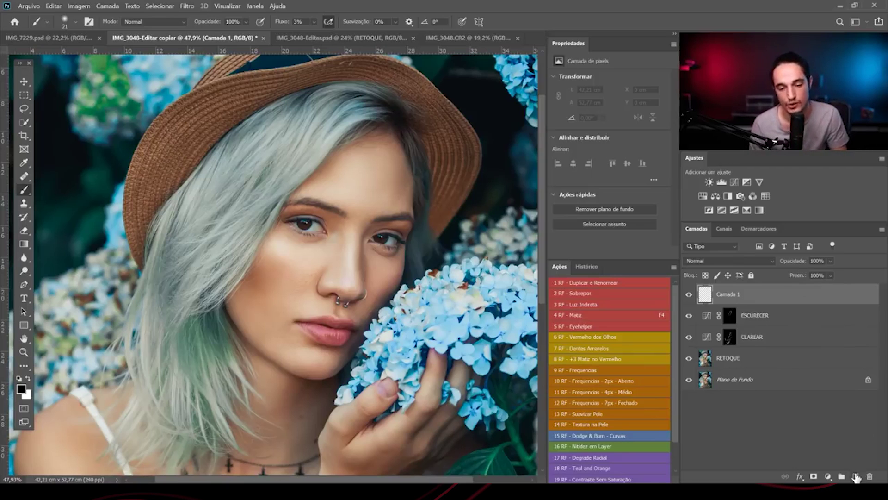
{"action": "double_click", "coordinate": [729, 294]}
{"action": "type", "text": "s"}
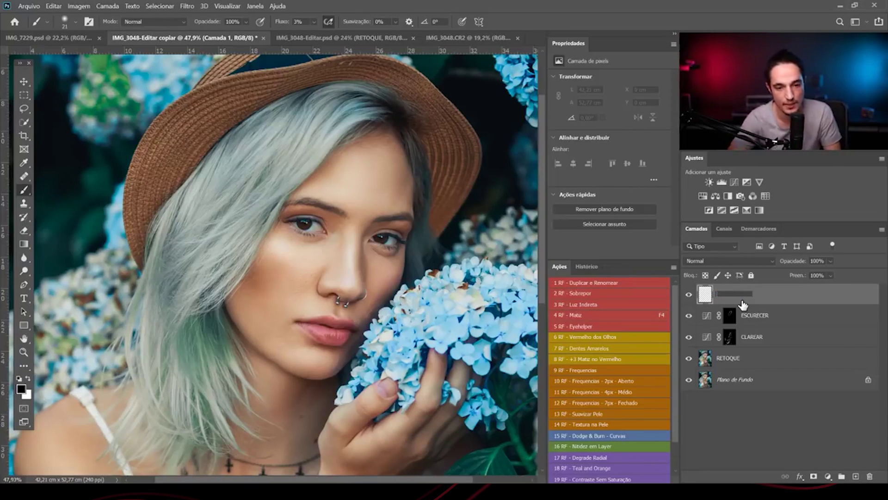
{"action": "key", "text": "Return"}
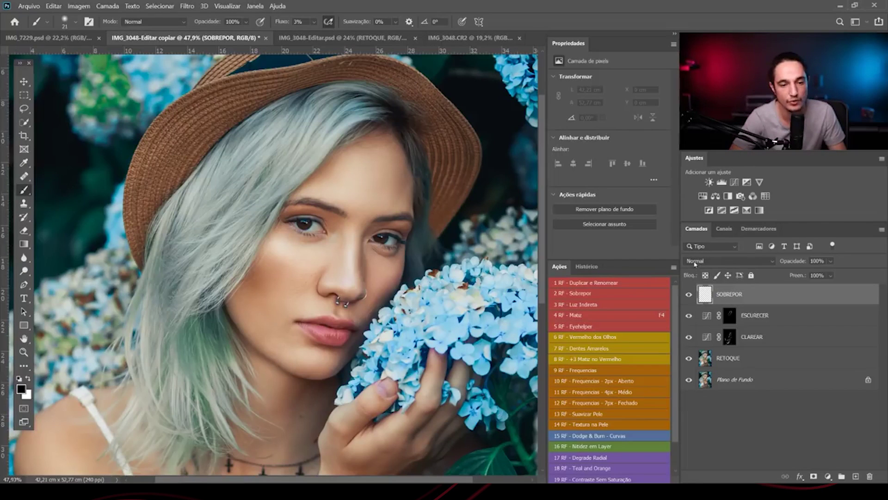
{"action": "left_click", "coordinate": [695, 263]}
{"action": "left_click", "coordinate": [711, 352]}
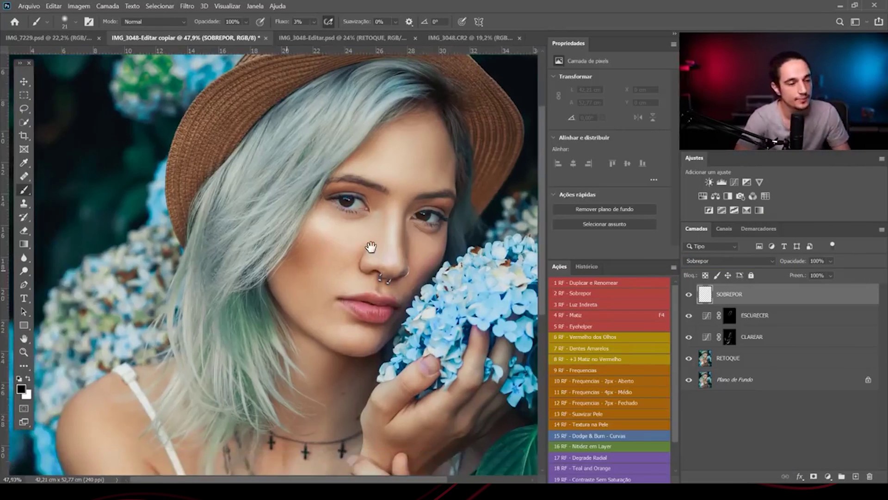
Step: Zoom around the face and enlarge the soft brush to 286 pixels
{"action": "scroll", "coordinate": [320, 217], "scroll_direction": "down", "scroll_amount": 5}
{"action": "scroll", "coordinate": [228, 206], "scroll_direction": "up", "scroll_amount": 2}
{"action": "scroll", "coordinate": [228, 206], "scroll_direction": "down", "scroll_amount": 3}
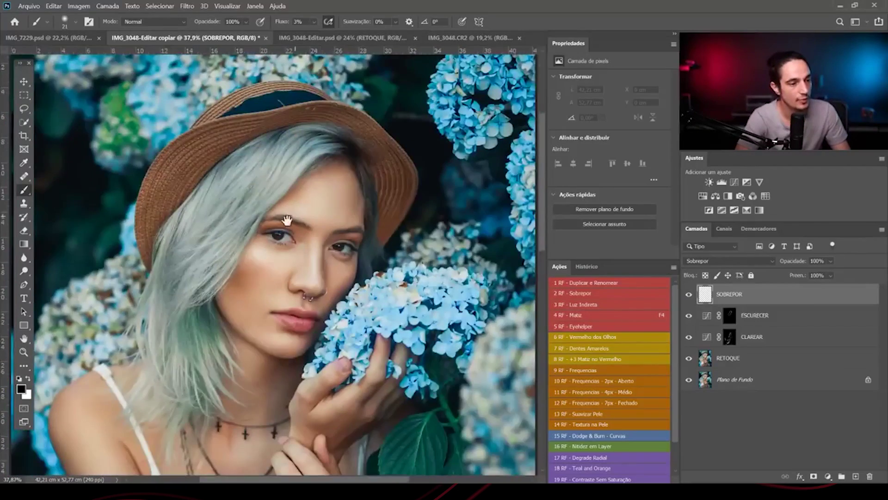
{"action": "scroll", "coordinate": [233, 185], "scroll_direction": "down", "scroll_amount": 2}
{"action": "scroll", "coordinate": [236, 175], "scroll_direction": "up", "scroll_amount": 3}
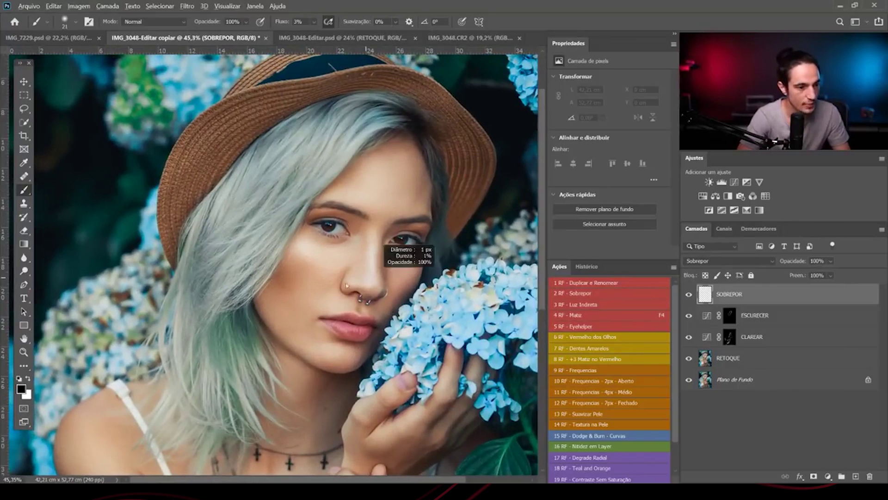
{"action": "left_click_drag", "start_coordinate": [367, 295], "coordinate": [397, 294]}
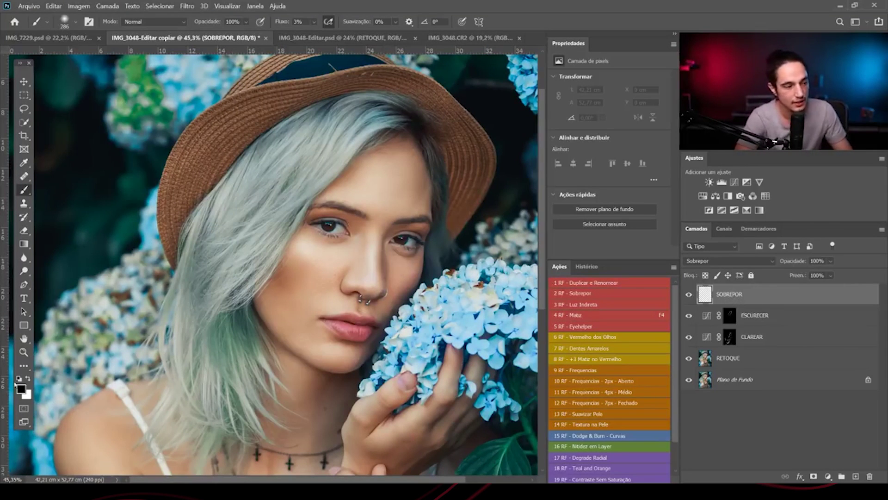
Step: Swap the foreground and background colours so white ends up as the painting colour
{"action": "key", "text": "x"}
{"action": "key", "text": "x"}
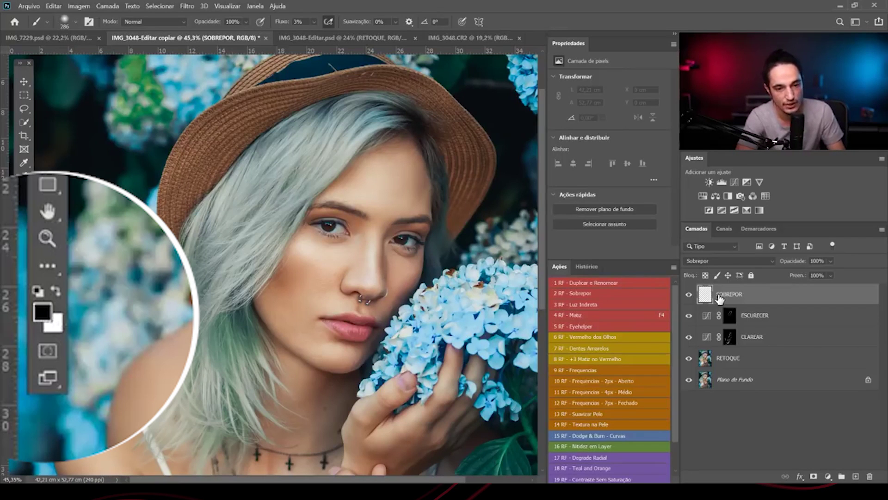
{"action": "key", "text": "x"}
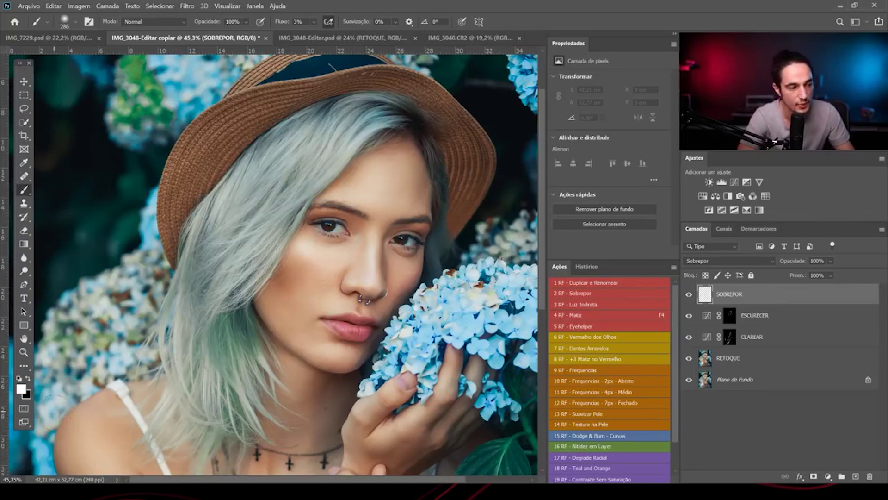
{"action": "key", "text": "x"}
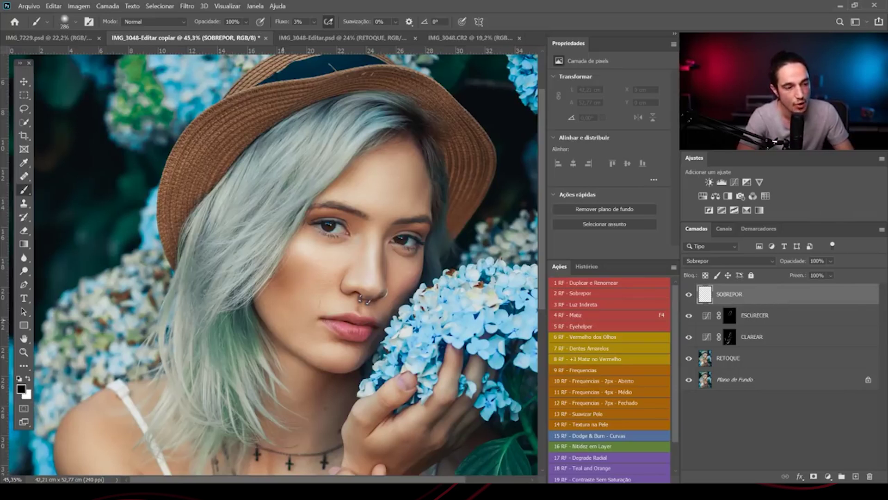
{"action": "scroll", "coordinate": [343, 162], "scroll_direction": "up", "scroll_amount": 1}
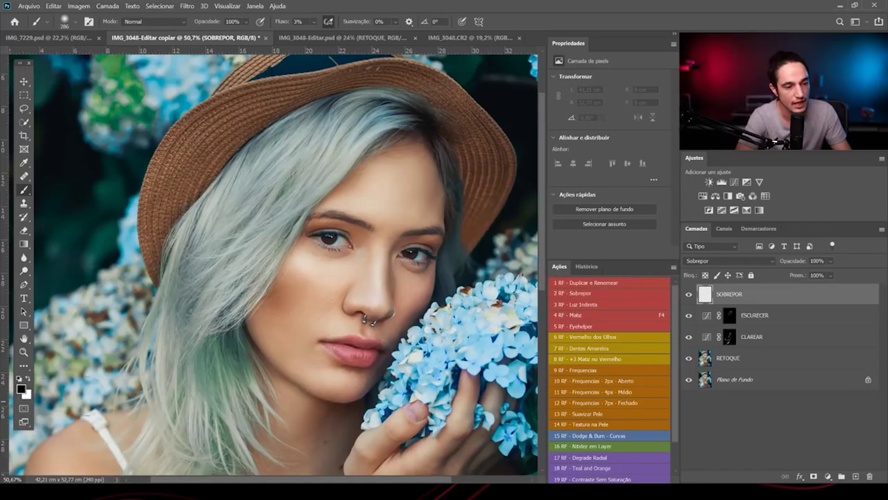
{"action": "scroll", "coordinate": [410, 189], "scroll_direction": "down", "scroll_amount": 1}
{"action": "scroll", "coordinate": [417, 190], "scroll_direction": "down", "scroll_amount": 1}
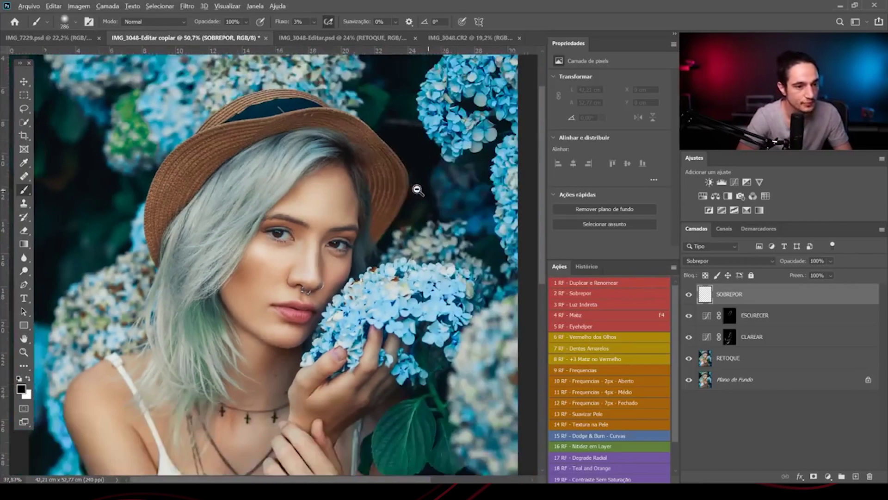
{"action": "key", "text": "x"}
{"action": "scroll", "coordinate": [217, 136], "scroll_direction": "up", "scroll_amount": 1}
{"action": "scroll", "coordinate": [279, 168], "scroll_direction": "up", "scroll_amount": 1}
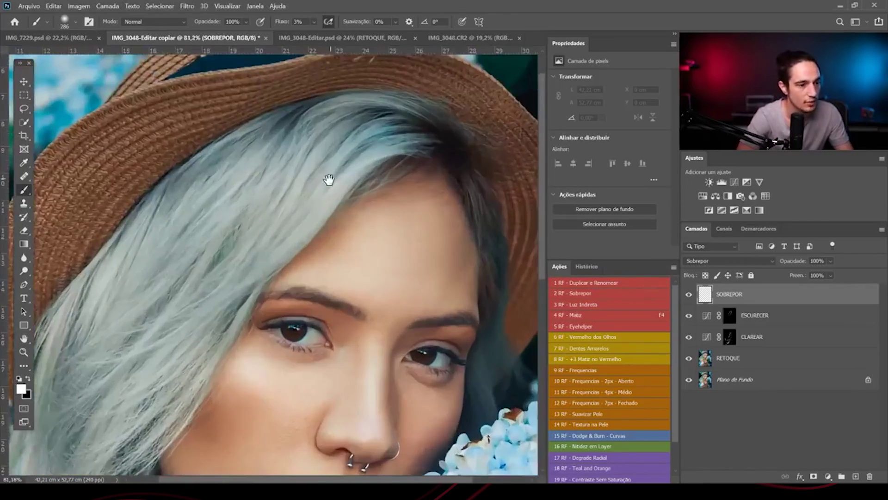
{"action": "scroll", "coordinate": [347, 198], "scroll_direction": "down", "scroll_amount": 1}
{"action": "scroll", "coordinate": [416, 149], "scroll_direction": "down", "scroll_amount": 1}
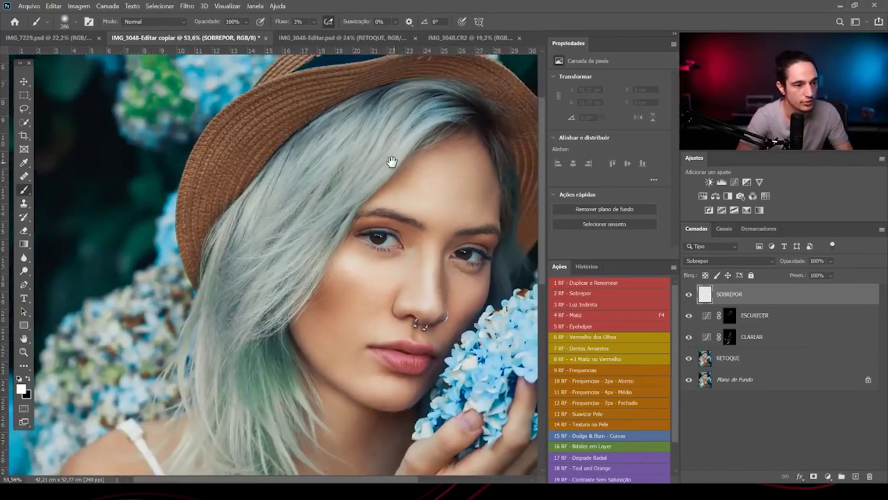
Step: Resize the brush to about 246 pixels and paint faint white strokes over the hair
{"action": "right_click", "coordinate": [392, 161], "text": "alt"}
{"action": "left_click_drag", "start_coordinate": [387, 137], "coordinate": [467, 104]}
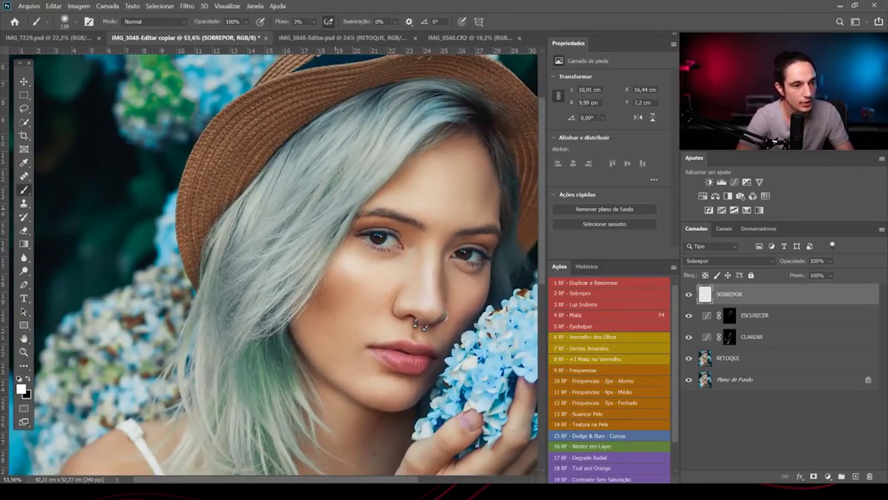
{"action": "left_click_drag", "start_coordinate": [395, 114], "coordinate": [407, 74]}
{"action": "right_click", "coordinate": [319, 158], "text": "alt"}
{"action": "mouse_move", "coordinate": [324, 139]}
{"action": "left_mouse_down"}
{"action": "mouse_move", "coordinate": [345, 180]}
{"action": "mouse_move", "coordinate": [338, 58]}
{"action": "left_mouse_up"}
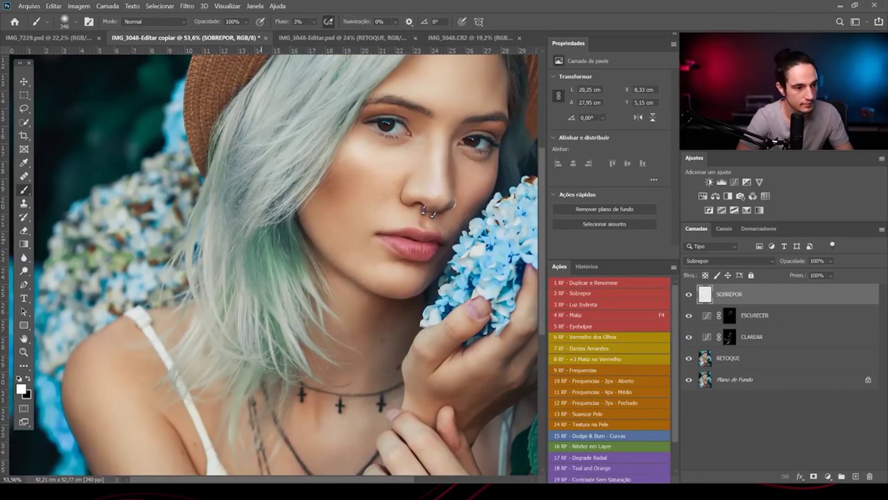
{"action": "left_click_drag", "start_coordinate": [334, 112], "coordinate": [348, 246]}
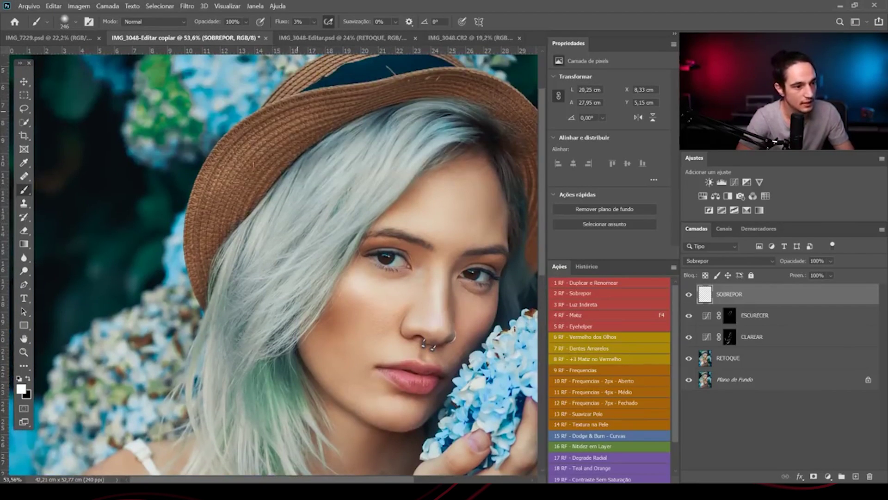
{"action": "left_click_drag", "start_coordinate": [231, 157], "coordinate": [315, 95]}
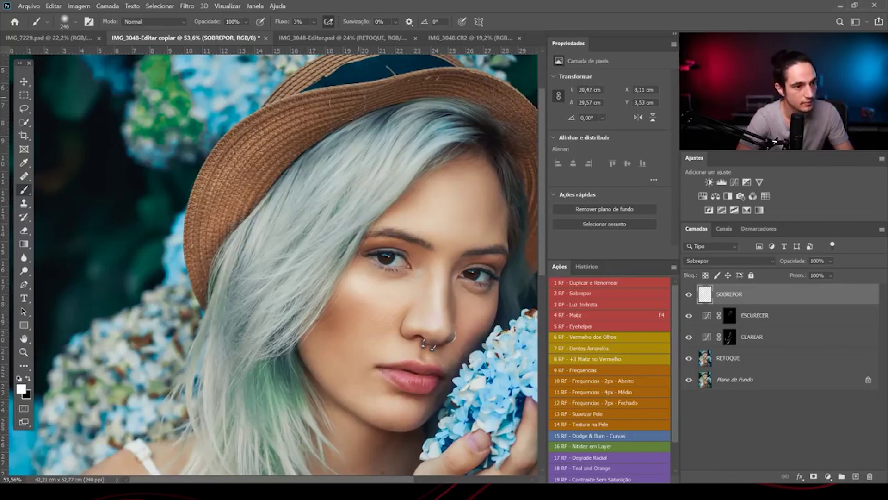
Step: Brighten the edge of the hat, then shrink the brush to 187 pixels
{"action": "left_click_drag", "start_coordinate": [296, 125], "coordinate": [204, 194]}
{"action": "left_click_drag", "start_coordinate": [472, 102], "coordinate": [370, 153]}
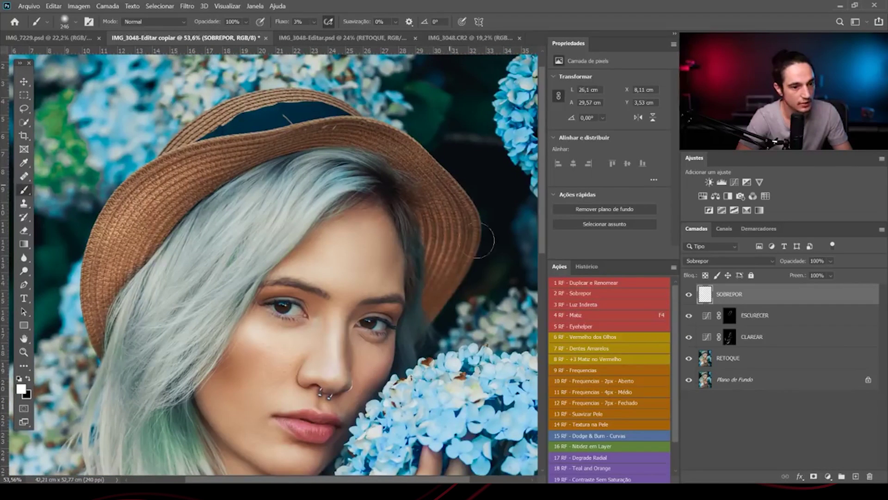
{"action": "left_click_drag", "start_coordinate": [481, 240], "coordinate": [441, 218]}
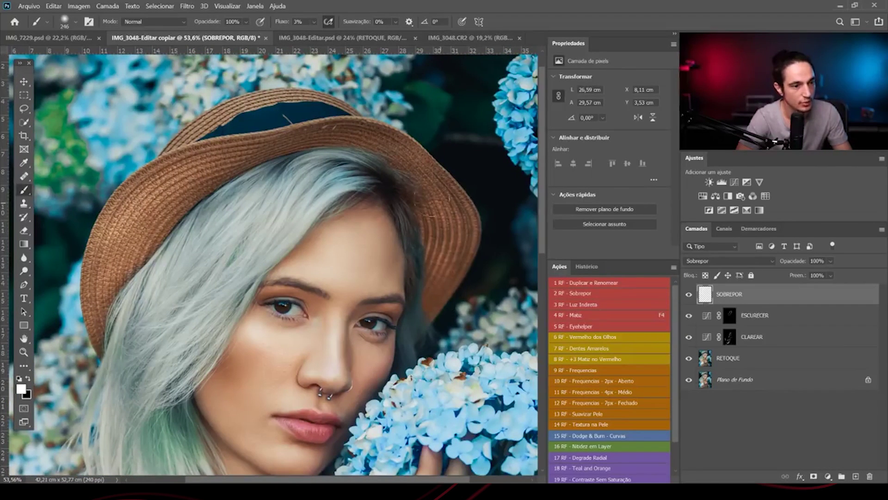
{"action": "left_click_drag", "start_coordinate": [259, 125], "coordinate": [231, 125]}
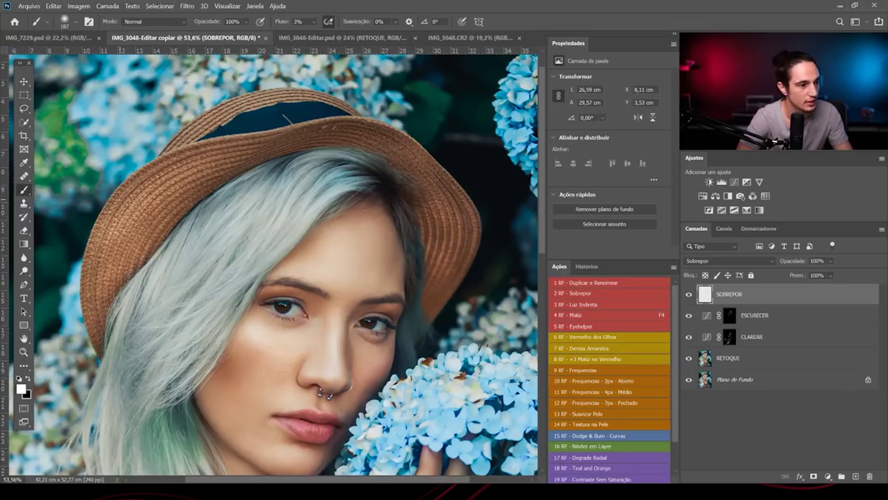
Step: Fit the photo on screen, zoom in, and set a 19-pixel brush for eye detail
{"action": "left_click_drag", "start_coordinate": [257, 244], "coordinate": [301, 152]}
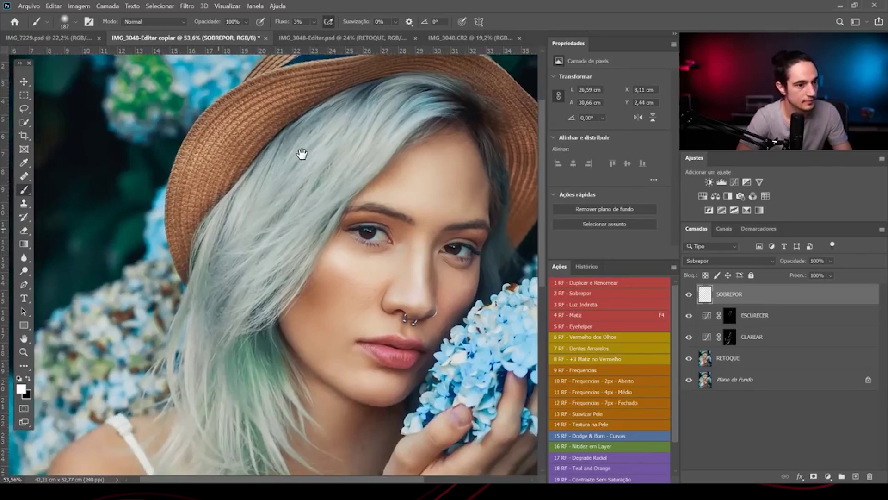
{"action": "left_click_drag", "start_coordinate": [174, 386], "coordinate": [235, 214]}
{"action": "key", "text": "ctrl+0"}
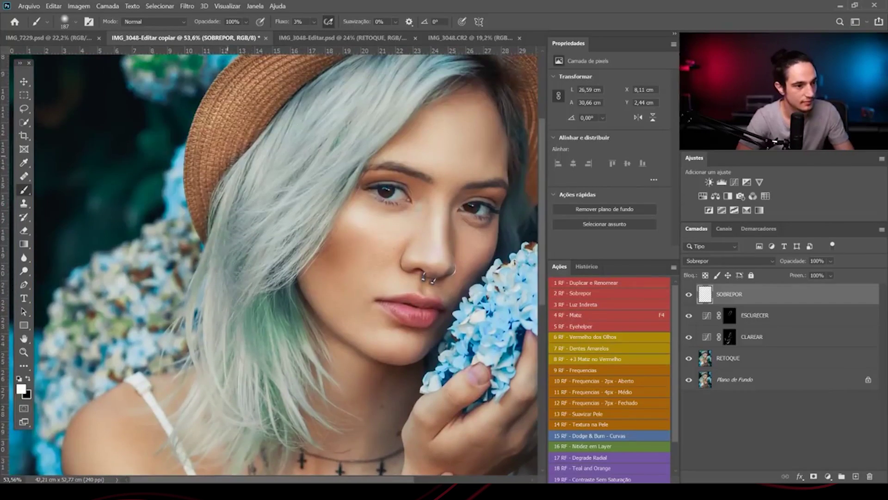
{"action": "scroll", "coordinate": [230, 330], "scroll_direction": "up", "scroll_amount": 1}
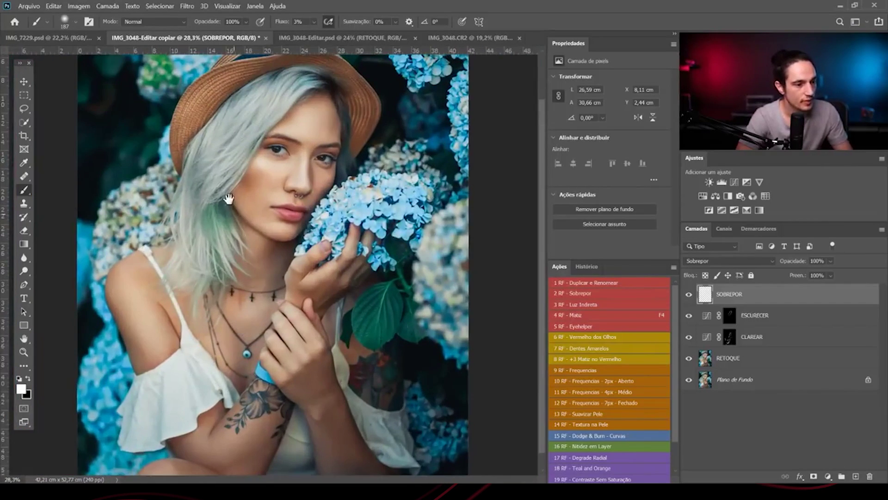
{"action": "scroll", "coordinate": [276, 171], "scroll_direction": "up", "scroll_amount": 5}
{"action": "left_click_drag", "start_coordinate": [173, 190], "coordinate": [157, 190]}
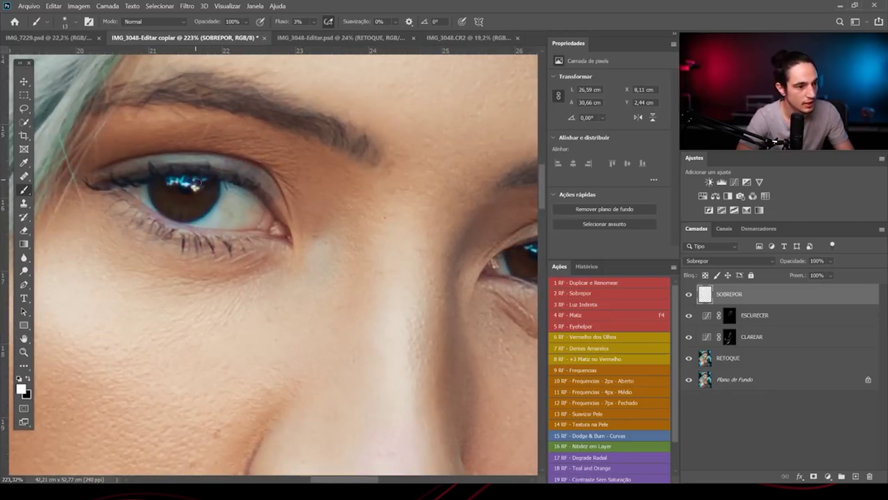
{"action": "left_click_drag", "start_coordinate": [183, 210], "coordinate": [200, 202]}
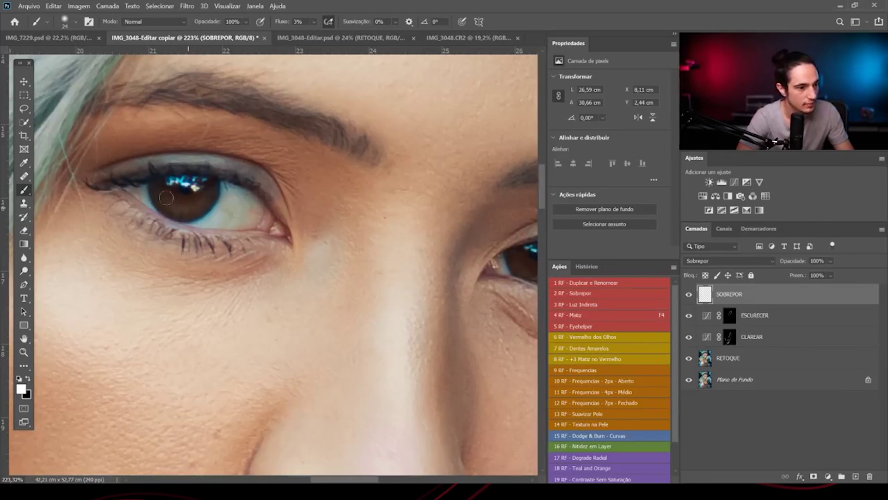
Step: Make black the painting colour for darkening
{"action": "scroll", "coordinate": [422, 258], "scroll_direction": "right", "scroll_amount": 3}
{"action": "scroll", "coordinate": [406, 264], "scroll_direction": "down", "scroll_amount": 10}
{"action": "scroll", "coordinate": [222, 185], "scroll_direction": "down", "scroll_amount": 2}
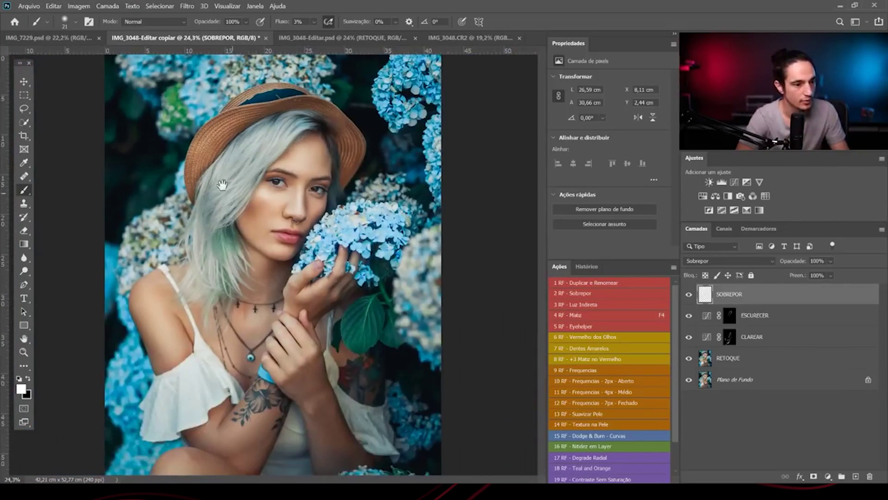
{"action": "scroll", "coordinate": [274, 175], "scroll_direction": "up", "scroll_amount": 2}
{"action": "scroll", "coordinate": [295, 188], "scroll_direction": "down", "scroll_amount": 2}
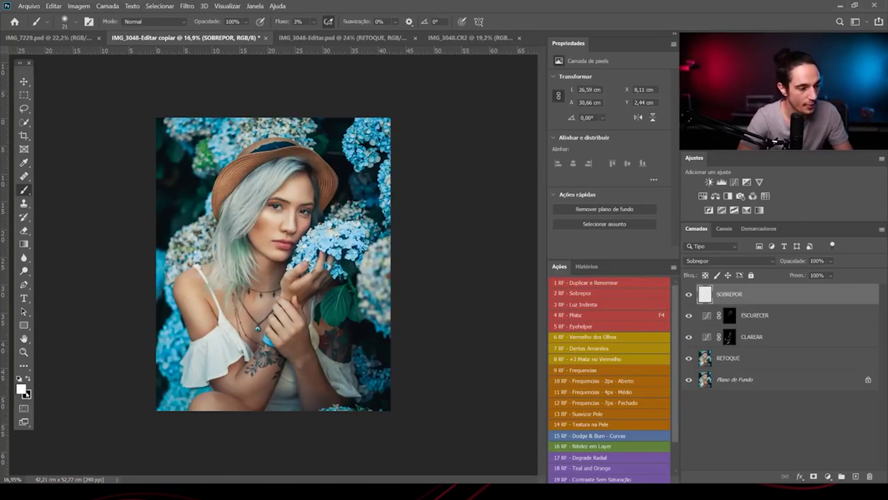
{"action": "key", "text": "x"}
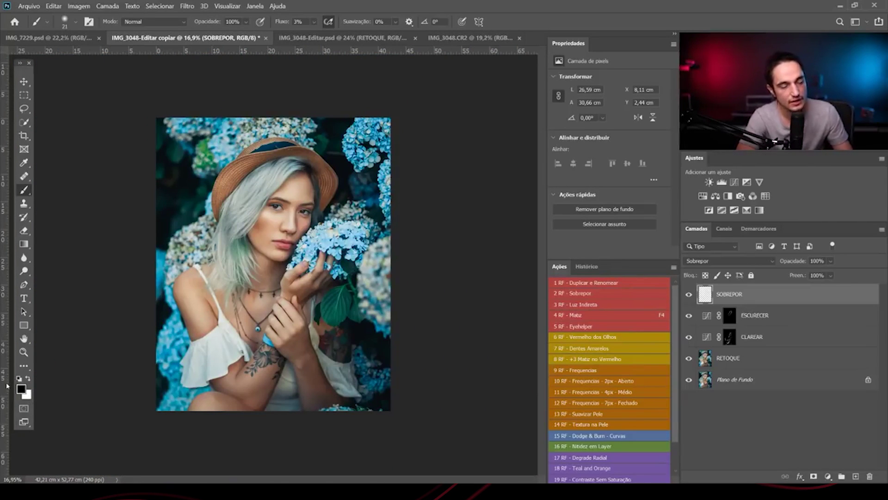
{"action": "scroll", "coordinate": [252, 222], "scroll_direction": "up", "scroll_amount": 1}
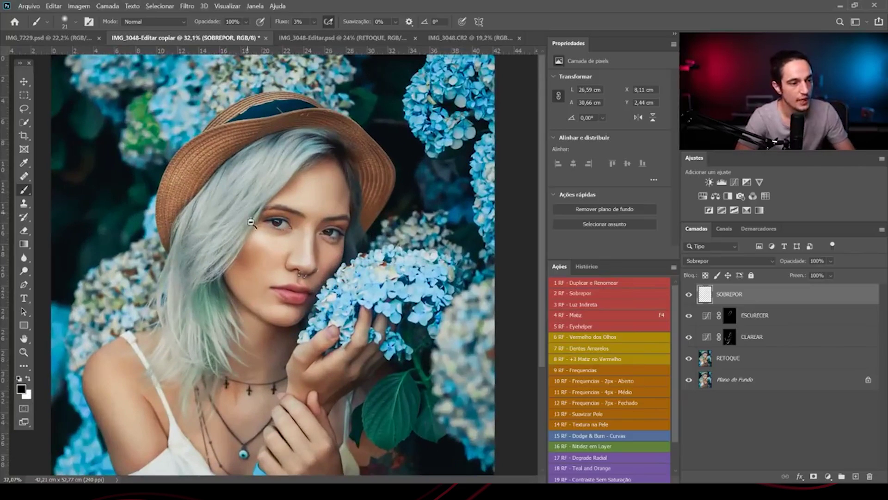
{"action": "scroll", "coordinate": [213, 211], "scroll_direction": "up", "scroll_amount": 1}
Step: Adjust the brush to a broad soft size and darken the flowers beside her face
{"action": "left_click_drag", "start_coordinate": [259, 122], "coordinate": [287, 122]}
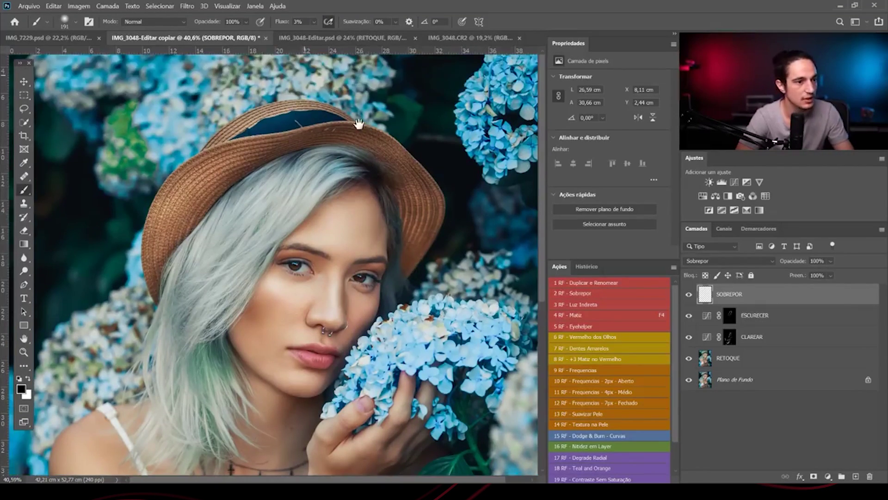
{"action": "scroll", "coordinate": [213, 132], "scroll_direction": "down", "scroll_amount": 3}
{"action": "scroll", "coordinate": [339, 238], "scroll_direction": "up", "scroll_amount": 3}
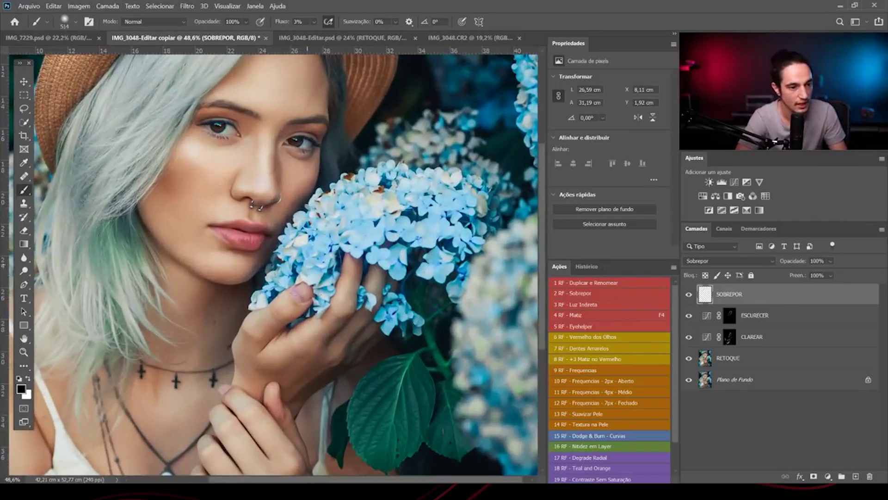
{"action": "key", "text": "bracketleft"}
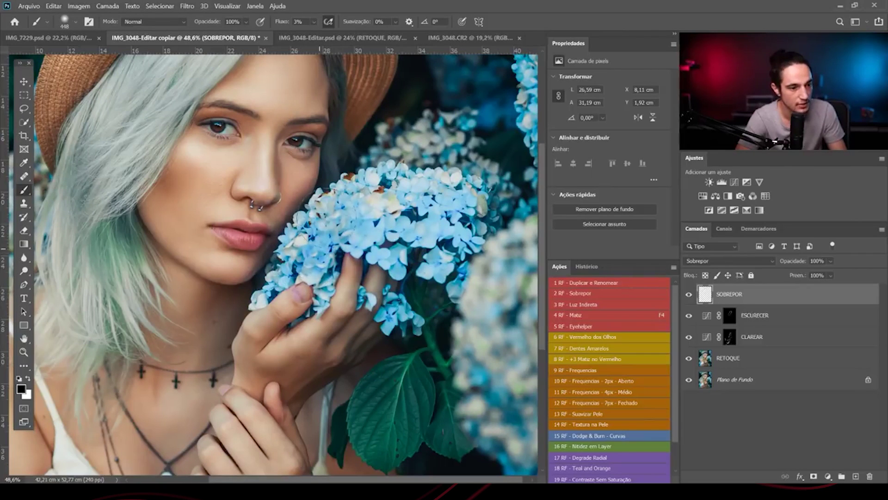
{"action": "right_click", "coordinate": [342, 212]}
{"action": "key", "text": "Escape"}
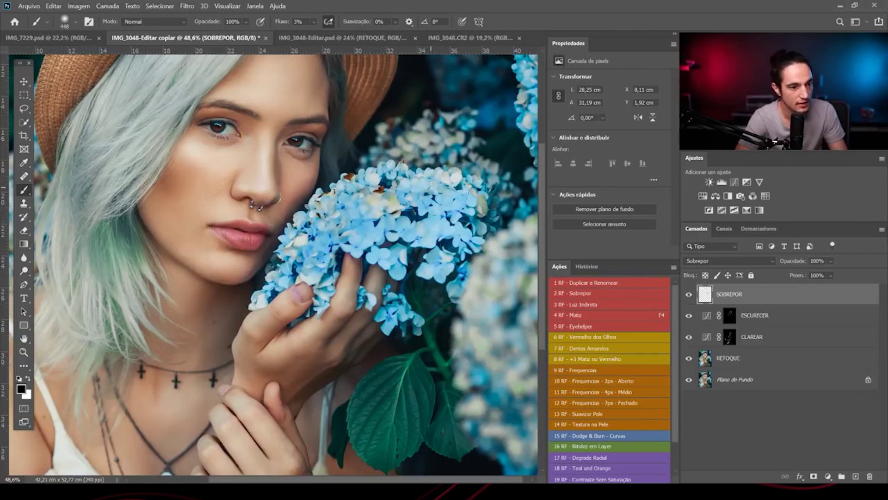
{"action": "left_click_drag", "start_coordinate": [451, 189], "coordinate": [380, 215]}
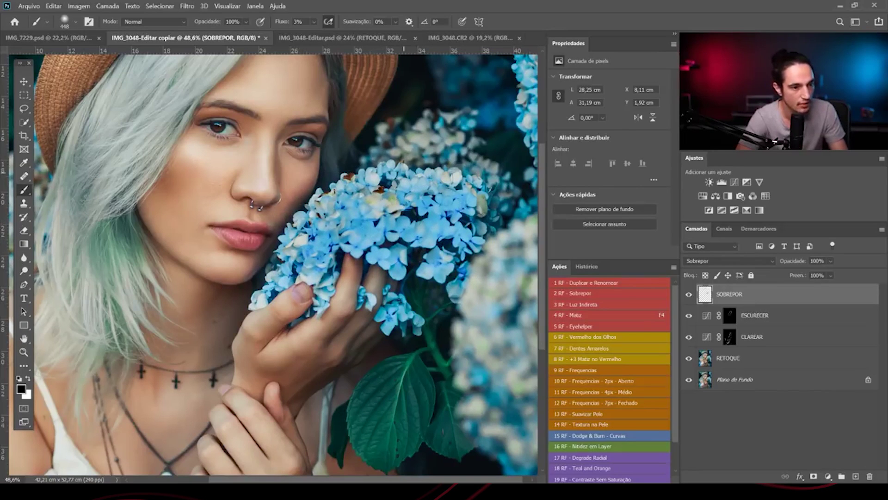
Step: Enlarge the brush to about 756 pixels and darken the right-edge, upper-left and top flowers
{"action": "scroll", "coordinate": [377, 119], "scroll_direction": "down", "scroll_amount": 2}
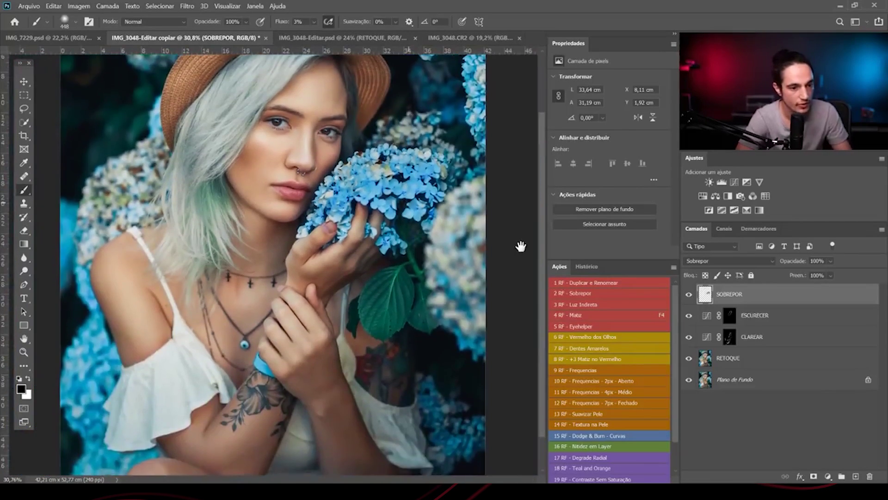
{"action": "right_click", "coordinate": [456, 233], "text": "alt"}
{"action": "left_click_drag", "start_coordinate": [463, 208], "coordinate": [495, 324]}
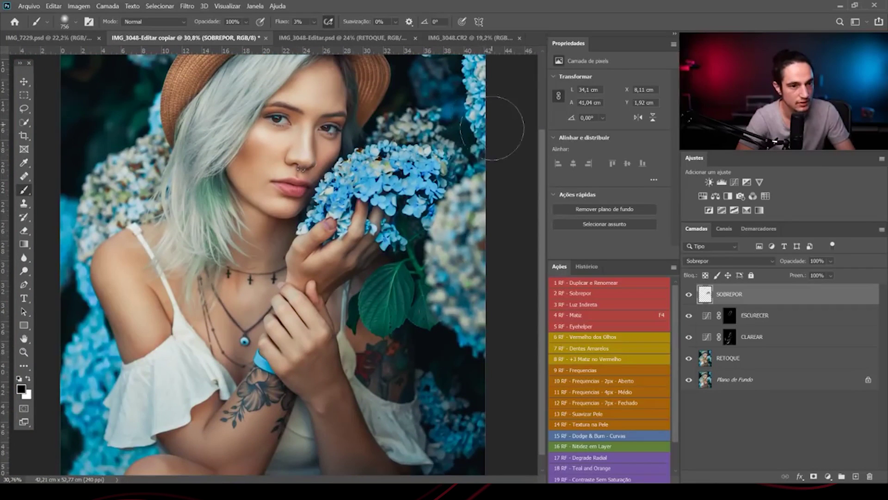
{"action": "left_click_drag", "start_coordinate": [492, 128], "coordinate": [467, 111]}
{"action": "left_click_drag", "start_coordinate": [106, 199], "coordinate": [134, 171]}
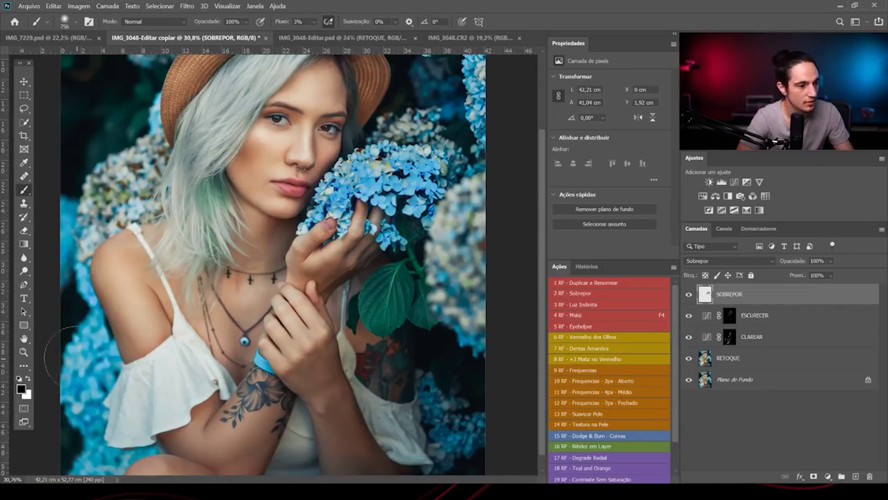
{"action": "scroll", "coordinate": [274, 277], "scroll_direction": "down", "scroll_amount": 2}
{"action": "left_click_drag", "start_coordinate": [189, 115], "coordinate": [225, 70]}
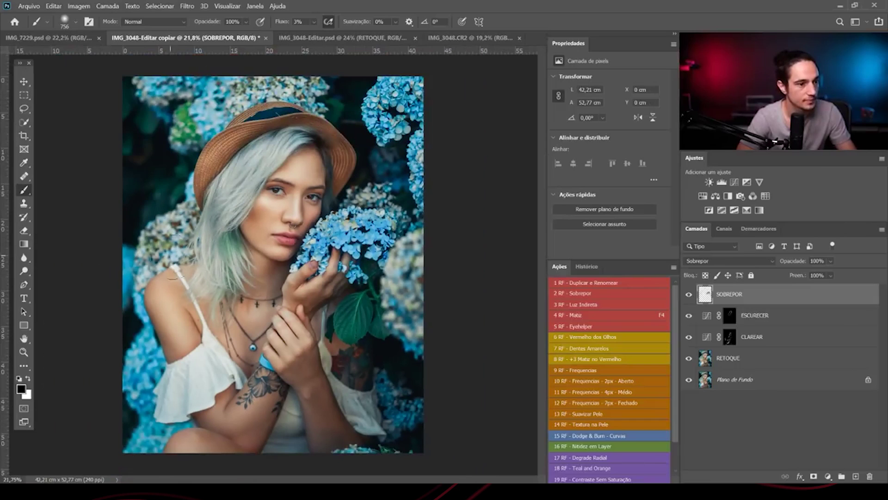
Step: Shrink the brush to about 529 pixels and reset the colours with white as foreground
{"action": "key", "text": "x"}
{"action": "right_click", "coordinate": [138, 116], "text": "alt"}
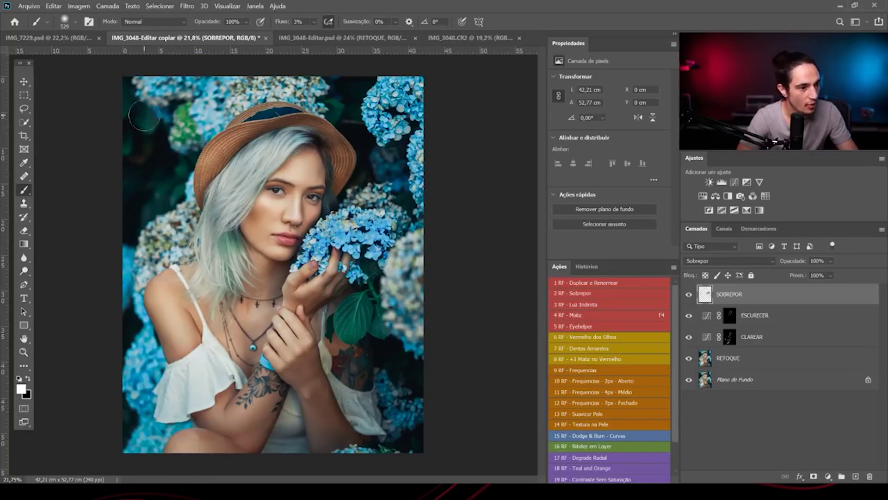
{"action": "left_click", "coordinate": [123, 102], "text": "alt"}
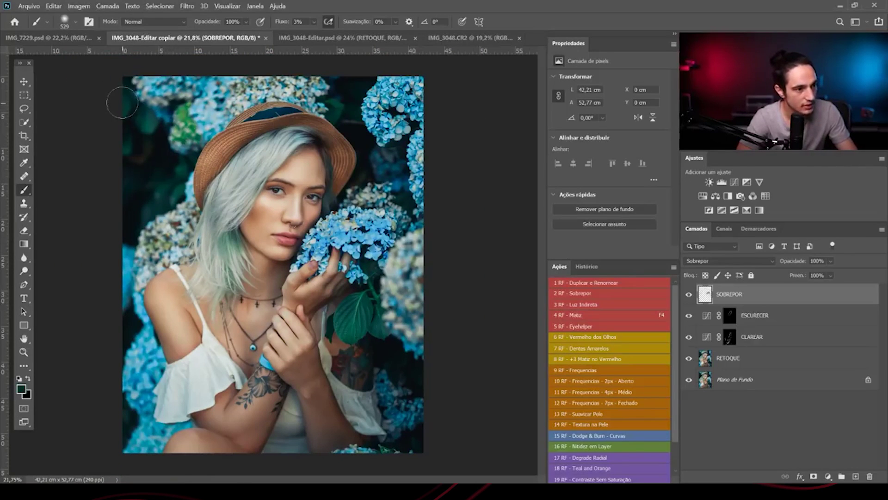
{"action": "key", "text": "d"}
{"action": "key", "text": "x"}
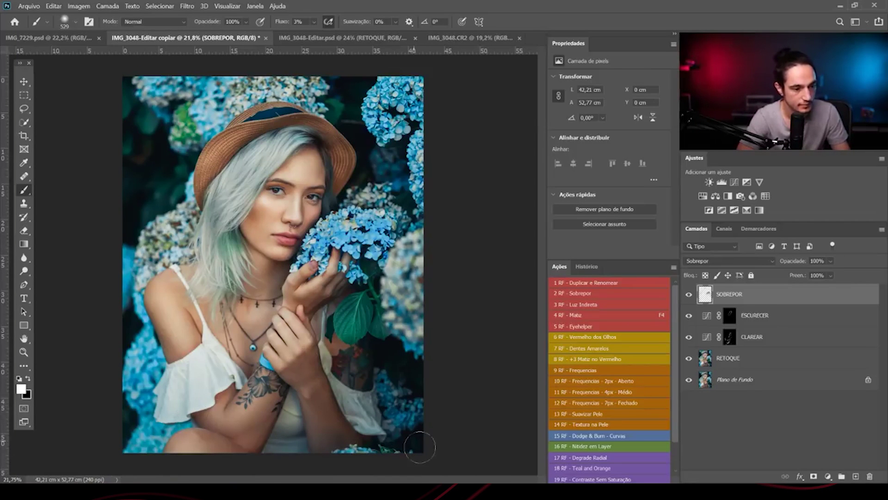
{"action": "scroll", "coordinate": [297, 233], "scroll_direction": "up", "scroll_amount": 5}
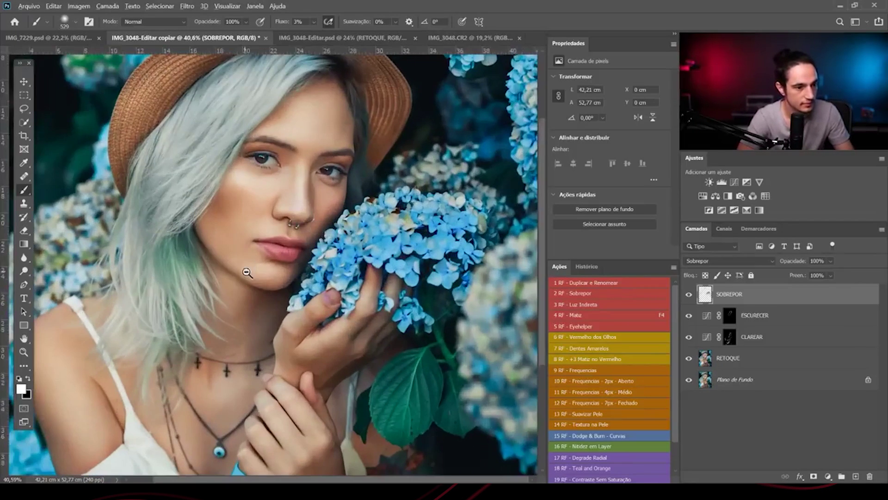
{"action": "scroll", "coordinate": [277, 222], "scroll_direction": "up", "scroll_amount": 5}
Step: Set the brush to a small medium size and fit the whole portrait on screen
{"action": "key", "text": "bracketleft"}
{"action": "key", "text": "bracketleft"}
{"action": "key", "text": "bracketleft"}
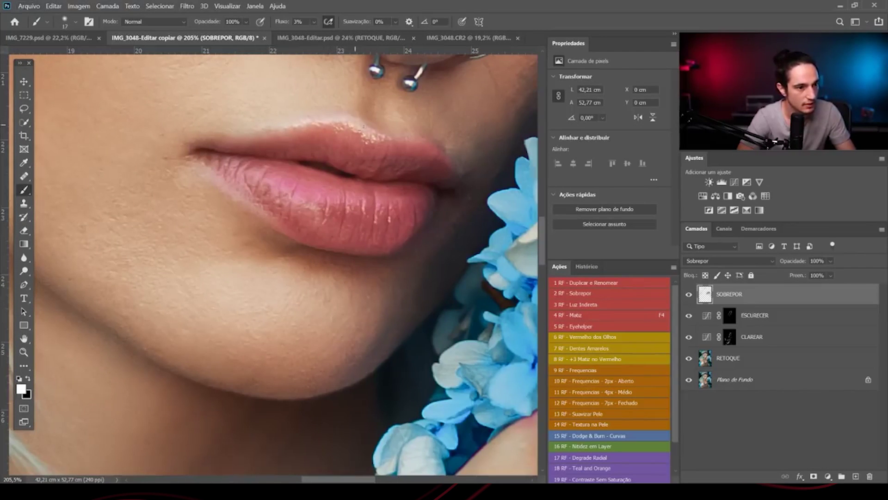
{"action": "left_click_drag", "start_coordinate": [272, 177], "coordinate": [340, 209]}
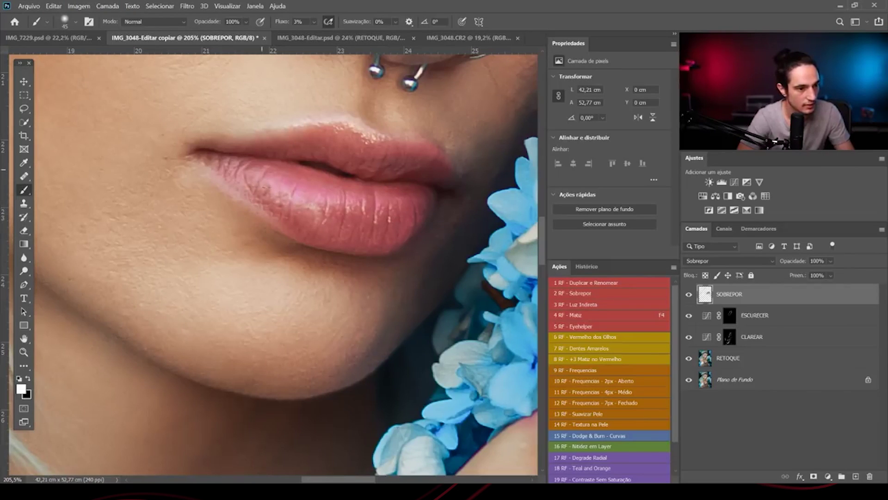
{"action": "left_click_drag", "start_coordinate": [225, 204], "coordinate": [212, 175]}
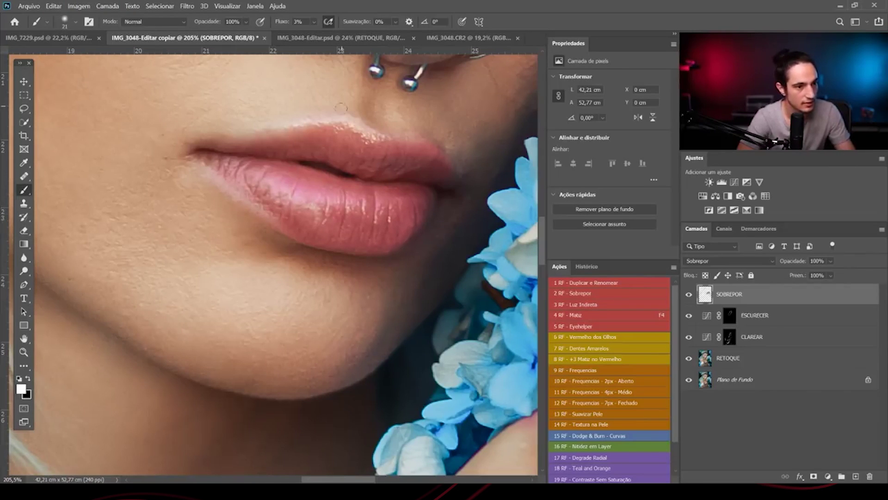
{"action": "left_click_drag", "start_coordinate": [383, 105], "coordinate": [336, 69]}
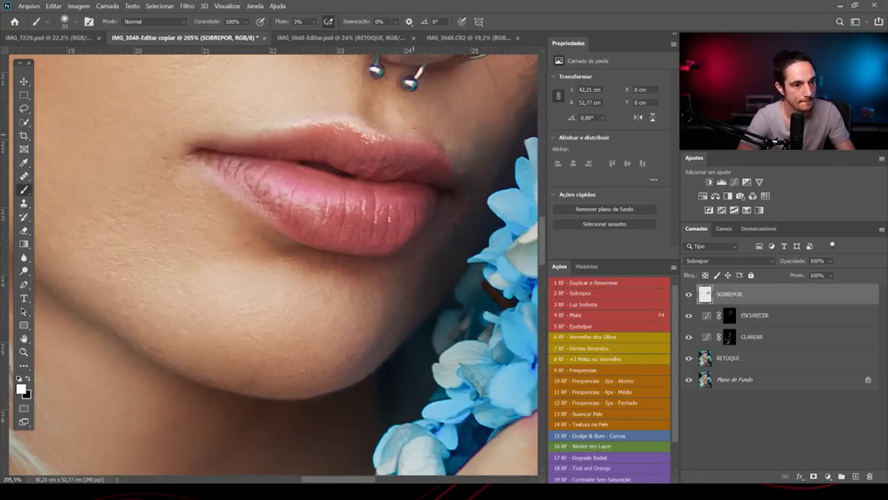
{"action": "scroll", "coordinate": [339, 160], "scroll_direction": "down", "scroll_amount": 5}
{"action": "key", "text": "ctrl+0"}
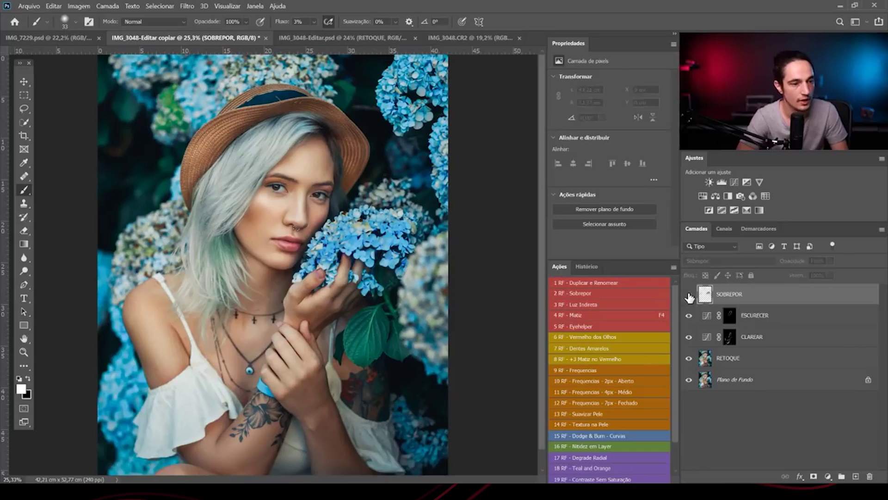
Step: Toggle SOBREPOR visibility to compare, then group SOBREPOR, ESCURECER and CLAREAR into Agrupar 1
{"action": "left_click", "coordinate": [689, 294]}
{"action": "left_click", "coordinate": [688, 294]}
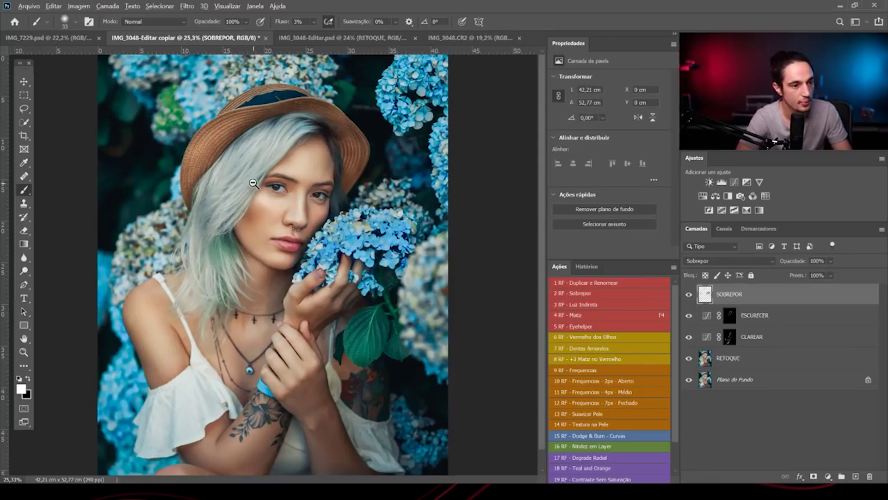
{"action": "scroll", "coordinate": [249, 185], "scroll_direction": "up", "scroll_amount": 5}
{"action": "left_click", "coordinate": [689, 295]}
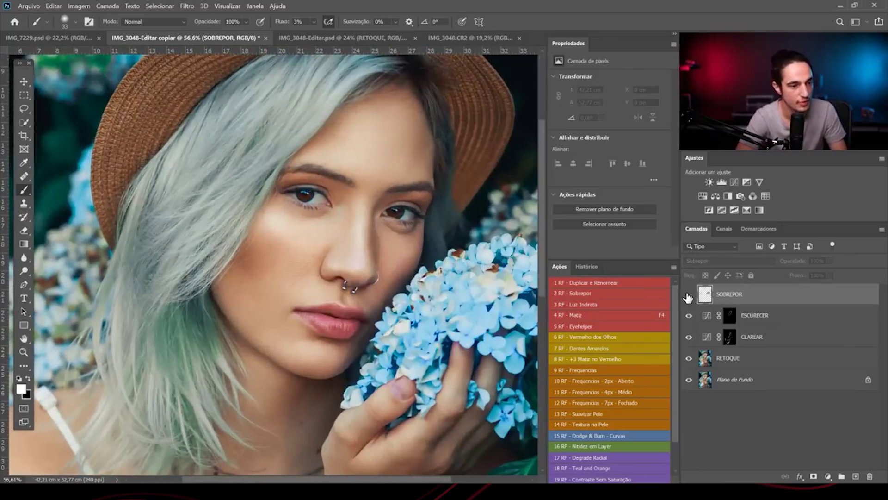
{"action": "left_click", "coordinate": [689, 295]}
{"action": "scroll", "coordinate": [231, 266], "scroll_direction": "down", "scroll_amount": 3}
{"action": "left_click", "coordinate": [689, 294]}
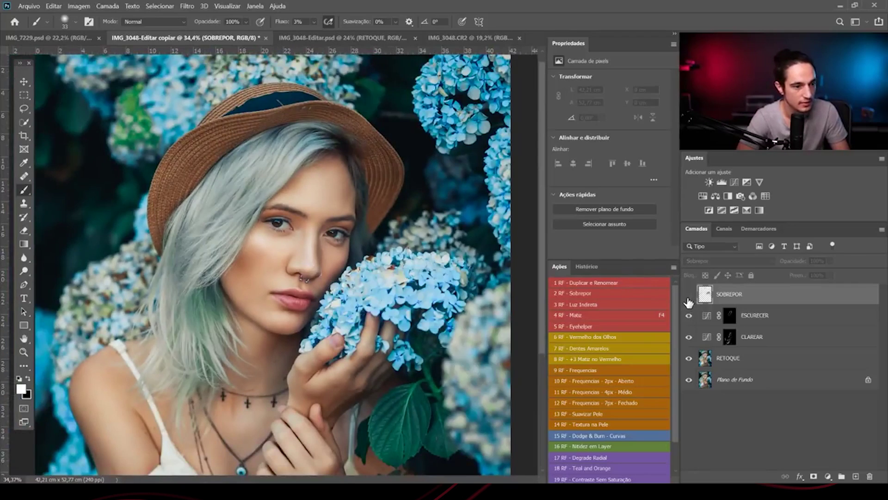
{"action": "scroll", "coordinate": [434, 208], "scroll_direction": "down", "scroll_amount": 3}
{"action": "key", "text": "ctrl+g"}
Step: Lower the Agrupar 1 group's opacity to 90%
{"action": "left_click_drag", "start_coordinate": [793, 264], "coordinate": [790, 265]}
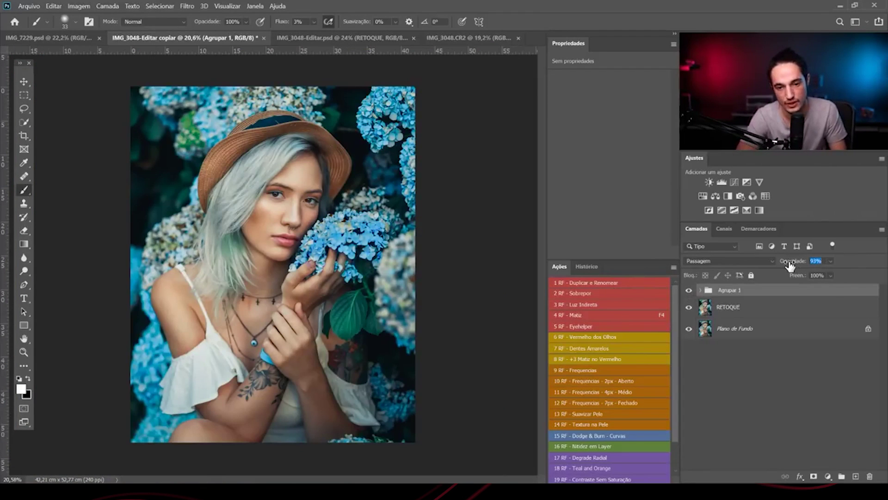
{"action": "type", "text": "90"}
{"action": "key", "text": "Return"}
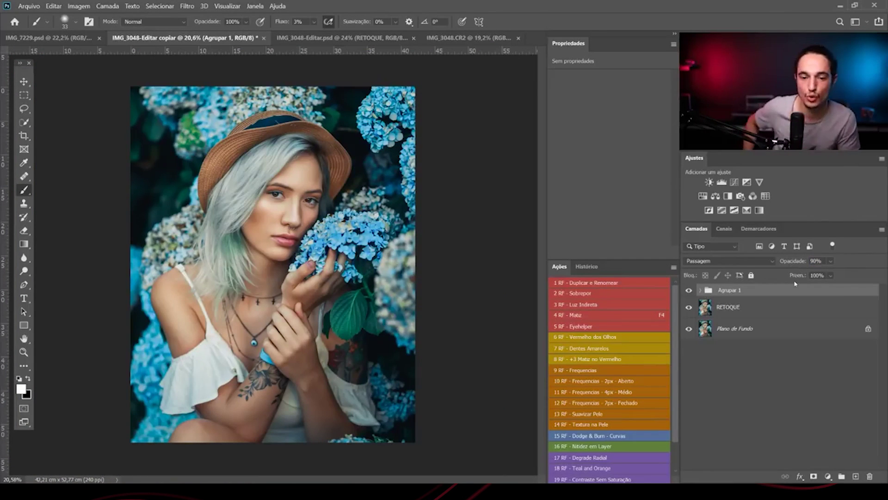